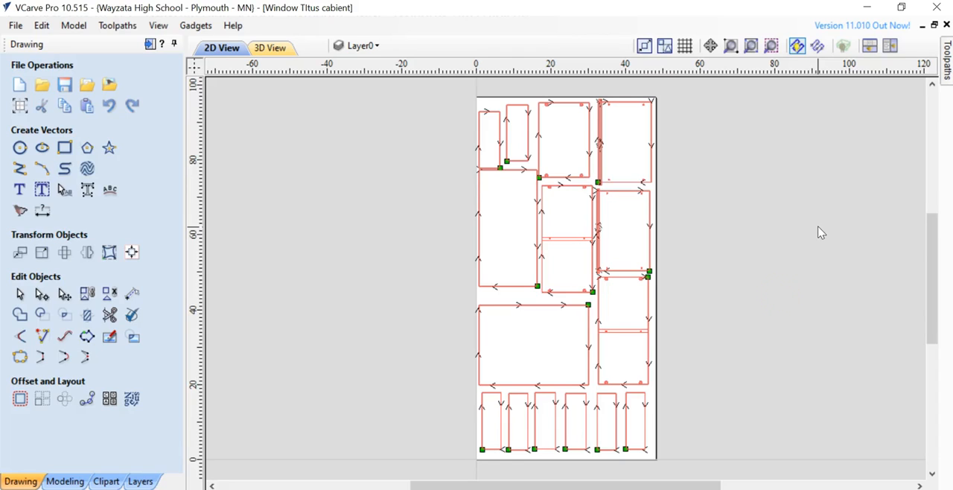
- Hide all the toolpaths so that only the part vectors are displayed on the sheet
click(947, 74)
click(744, 309)
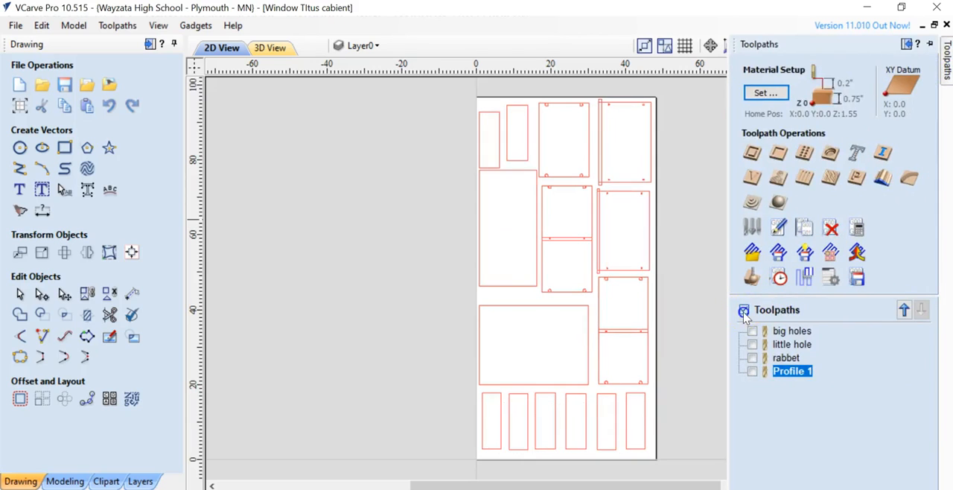
click(340, 237)
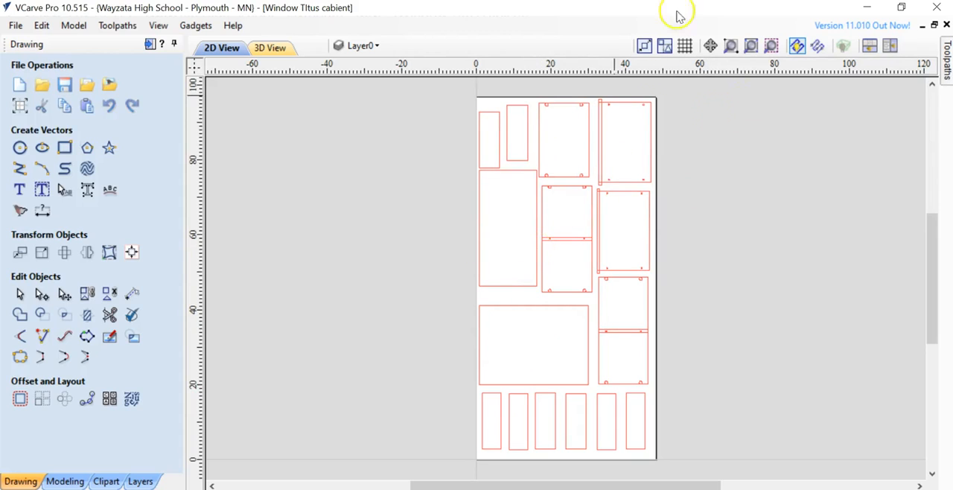
- Display all the toolpaths over the part vectors and hide them again
click(947, 66)
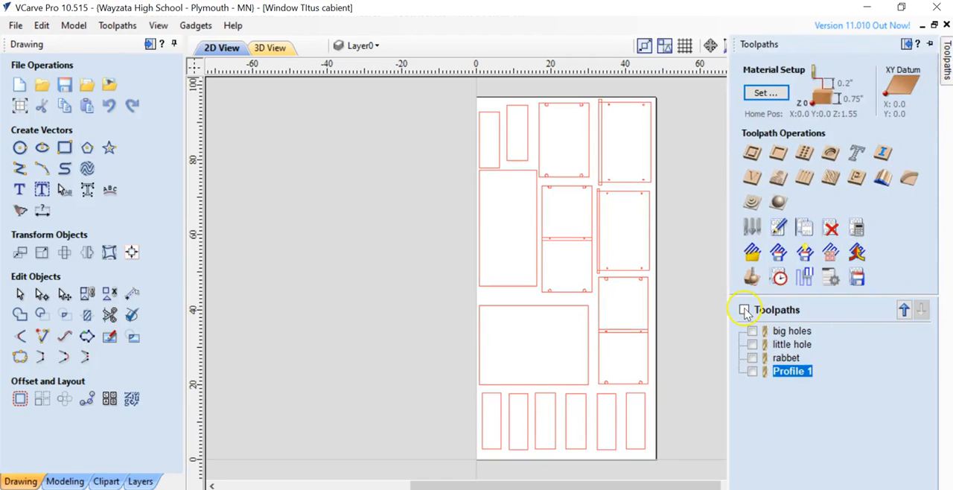
click(745, 310)
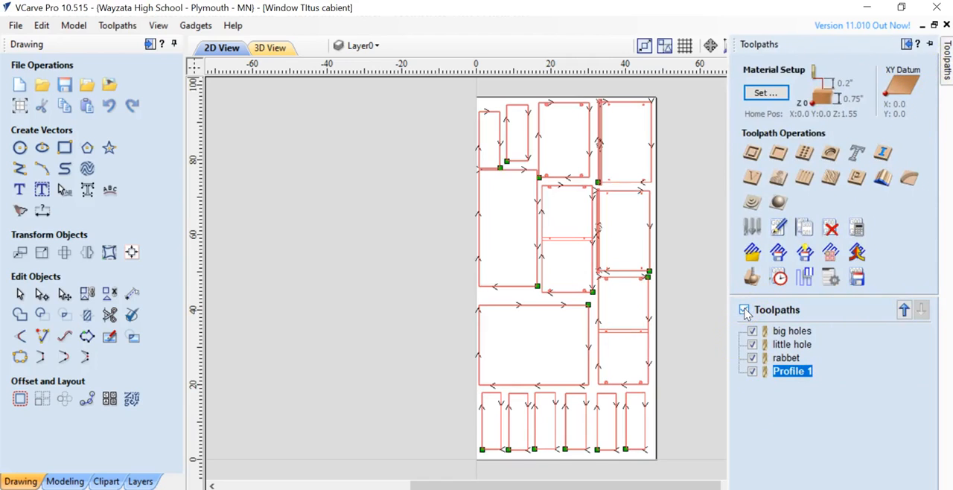
click(745, 310)
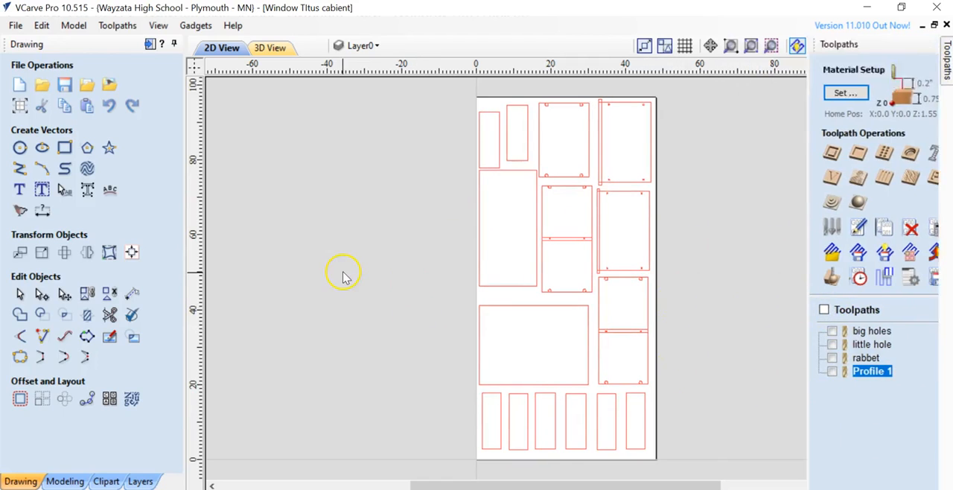
- Export all vectors on the Default Sheet as the PDF "Window TItus cabient" in the Downloads folder, replacing the existing file
click(15, 25)
mouse_move(124, 245)
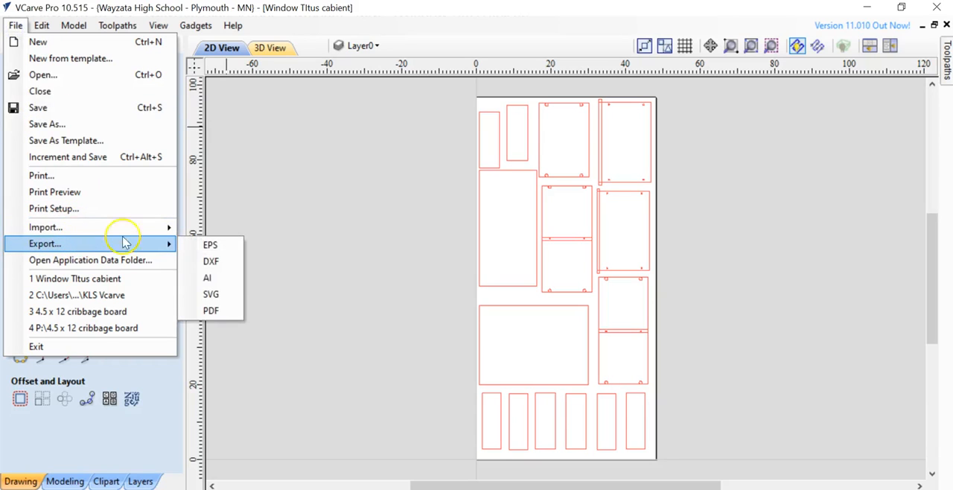
click(212, 311)
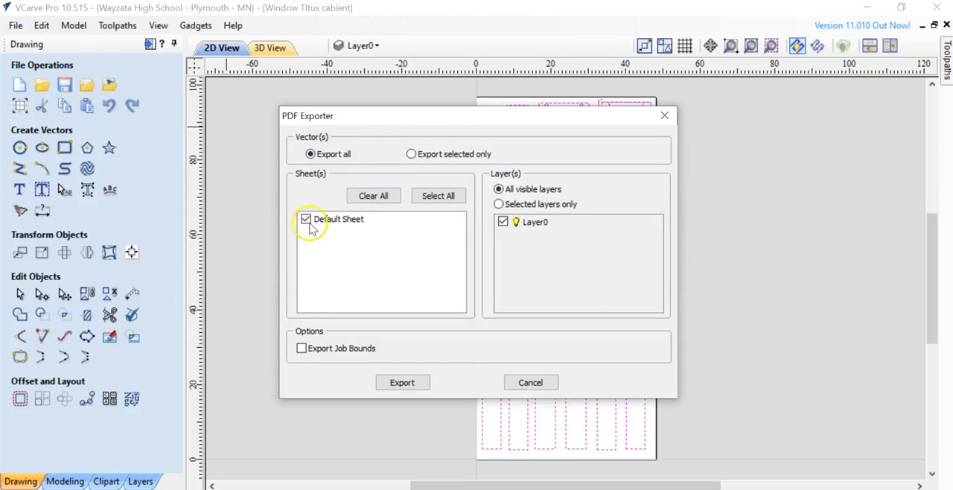
click(406, 382)
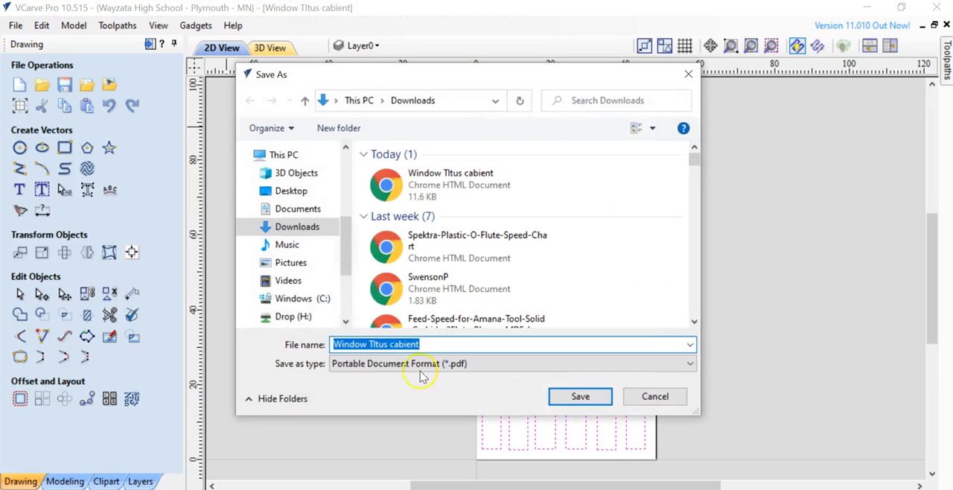
scroll(296, 277, down, 2)
scroll(296, 277, down, 1)
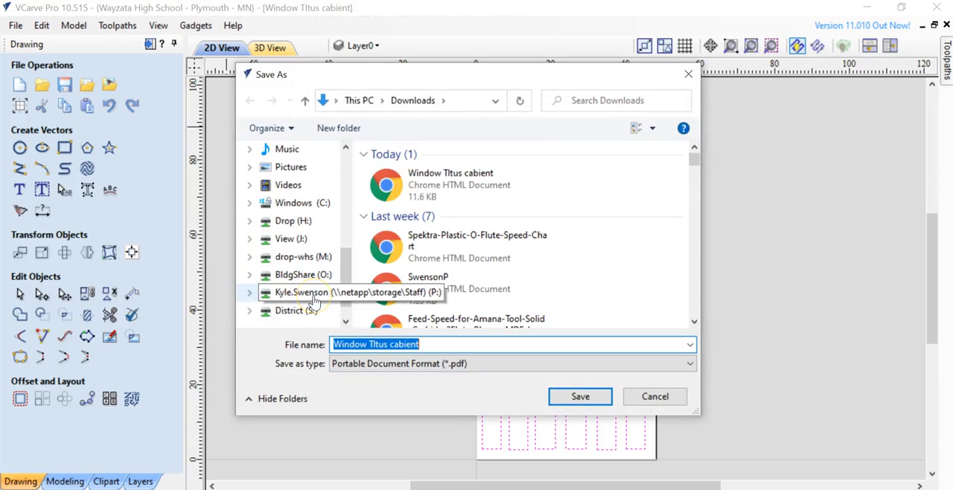
scroll(313, 245, up, 3)
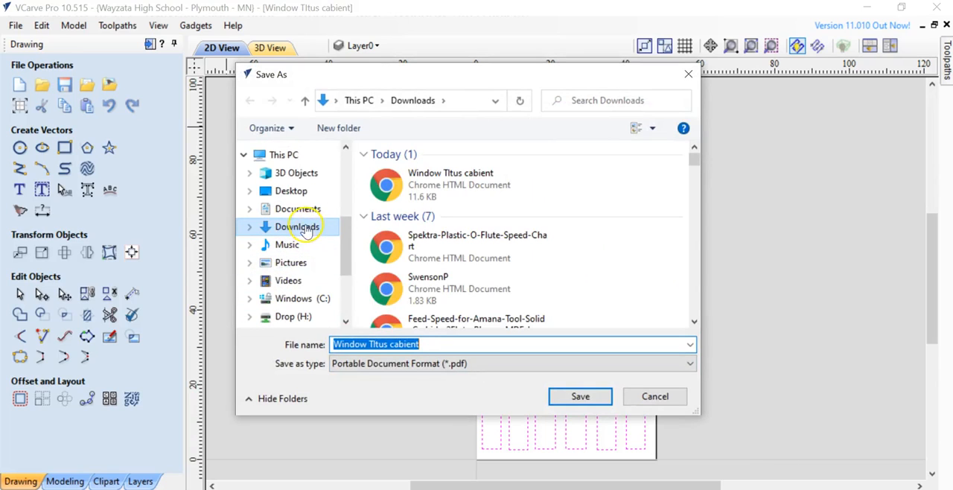
click(303, 226)
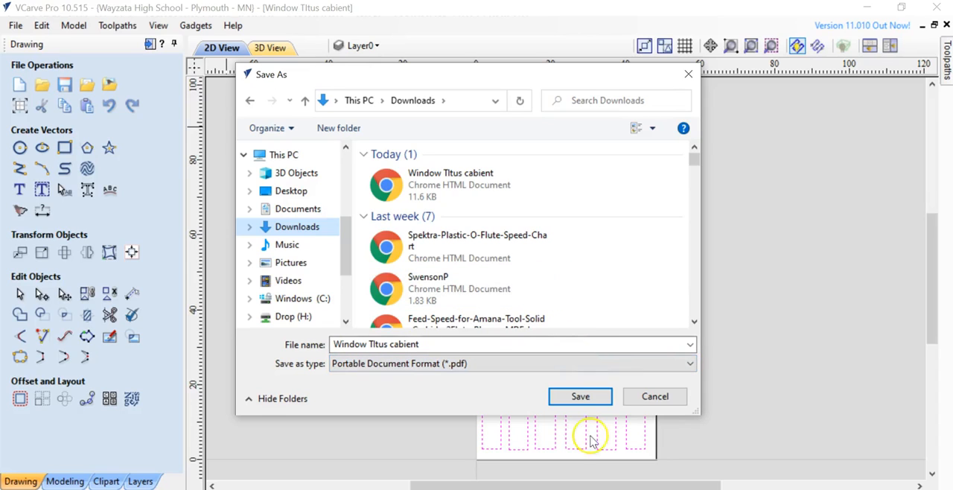
click(580, 397)
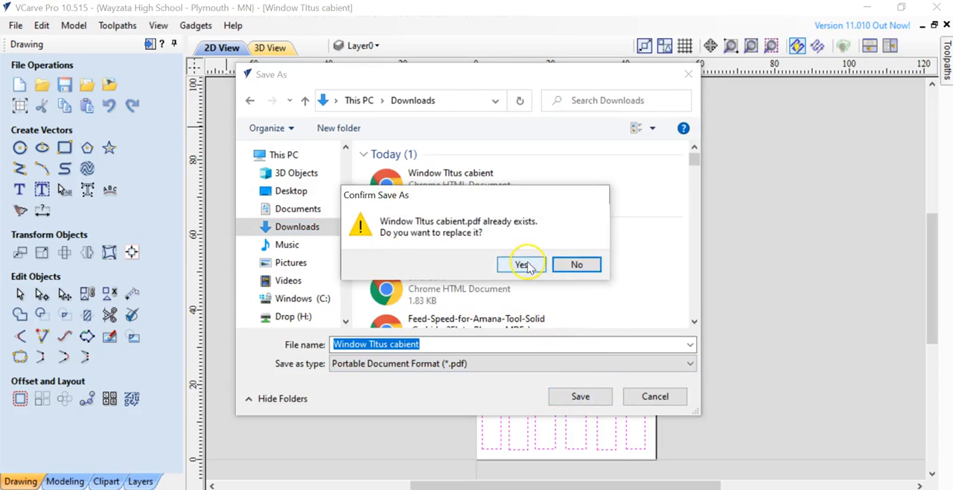
click(564, 262)
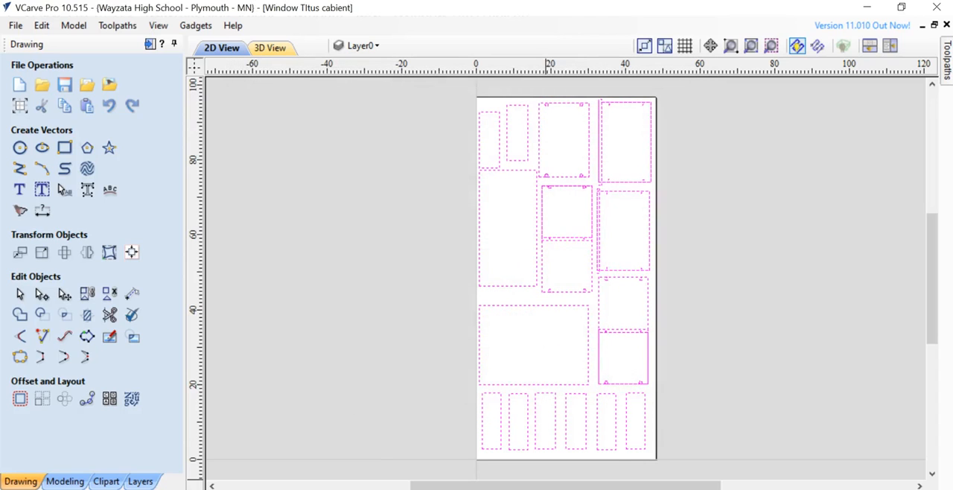
- Switch to File Explorer and open the exported Window TItus cabient PDF from the Downloads folder
key(alt+Tab)
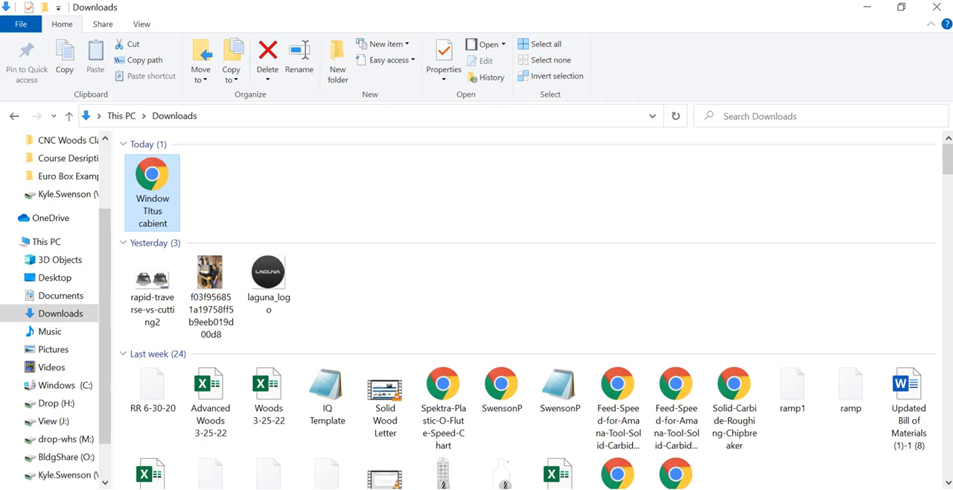
click(58, 314)
double_click(140, 175)
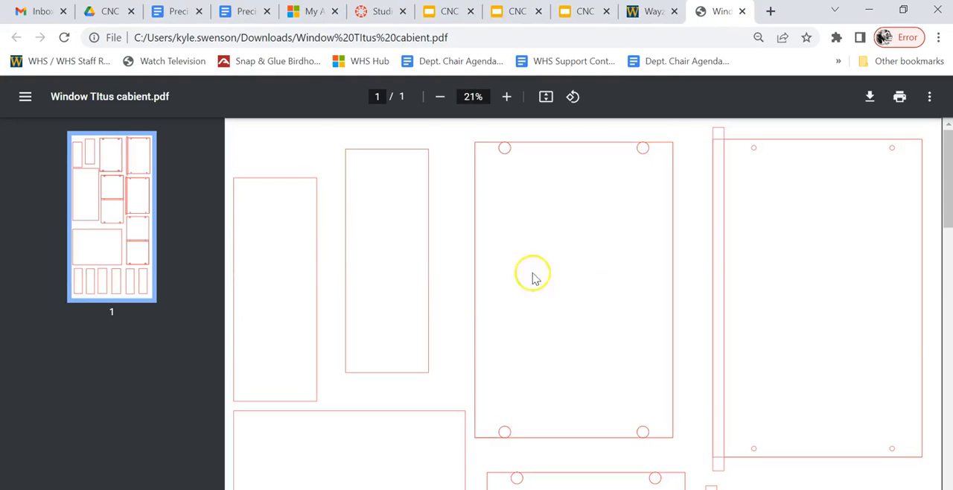
- Examine the part outlines and holes throughout the exported PDF layout
scroll(532, 274, down, 3)
click(442, 97)
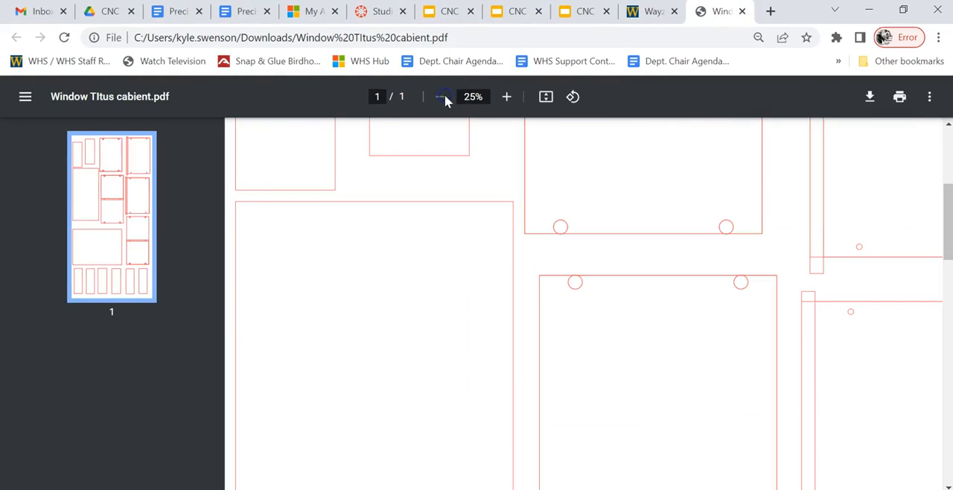
scroll(491, 201, down, 1)
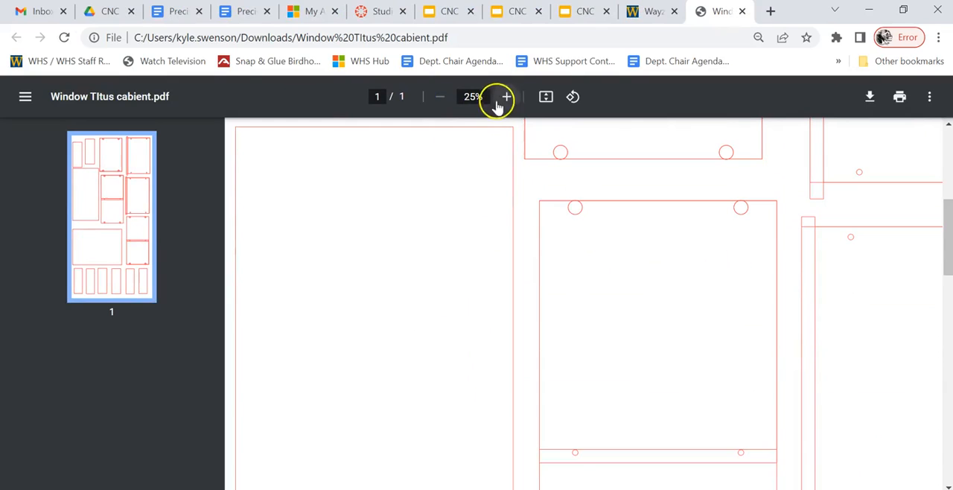
scroll(649, 306, down, 8)
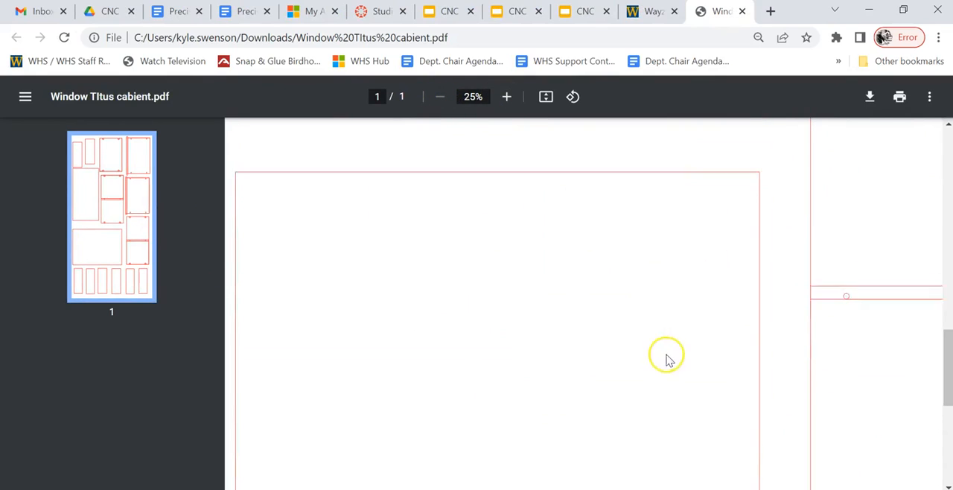
scroll(662, 431, down, 2)
scroll(666, 387, up, 10)
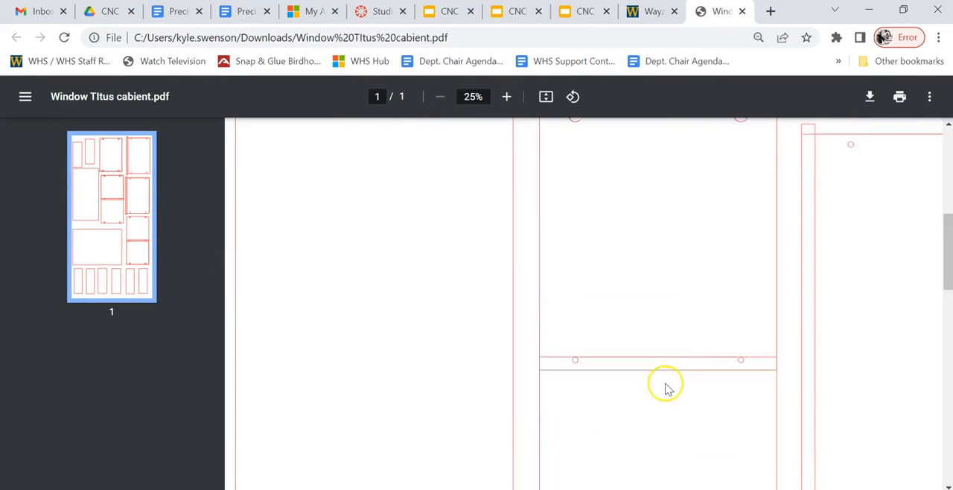
scroll(683, 347, up, 1)
scroll(745, 477, down, 5)
scroll(659, 339, up, 6)
scroll(583, 304, left, 2)
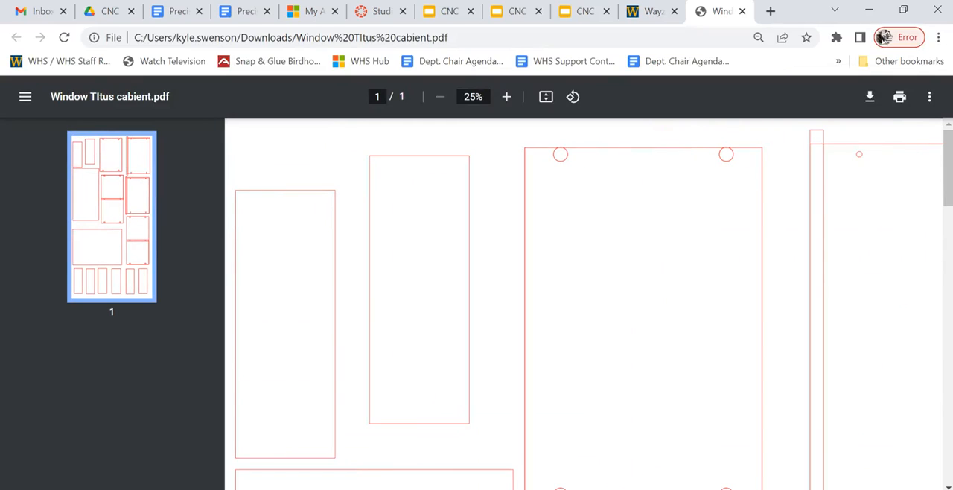
- Switch back to VCarve Pro, clear the vector selection and bring up the toolpath operations
click(628, 462)
click(772, 177)
click(947, 67)
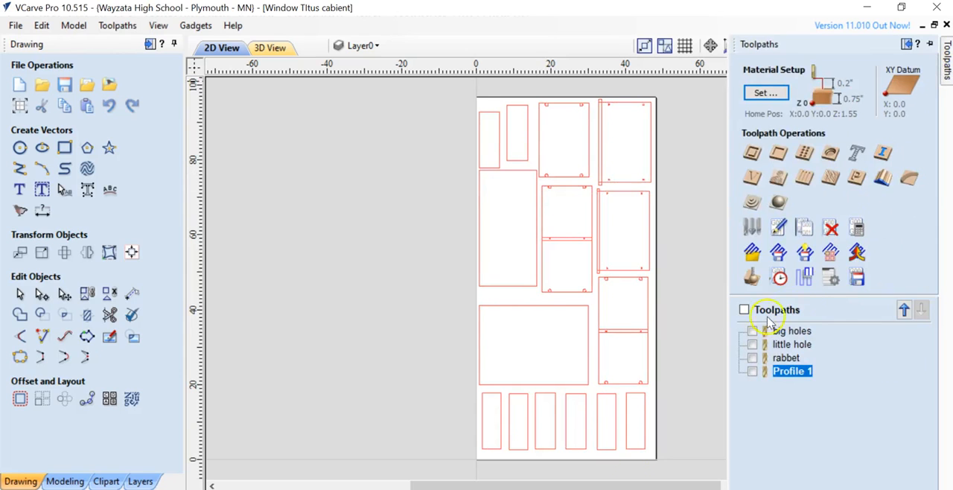
- Save all visible toolpaths to one file, "Window TItus cabient", in Downloads using the Laguna SMARTSHOP M ATC (mm) (*.mmg) post processor
click(856, 277)
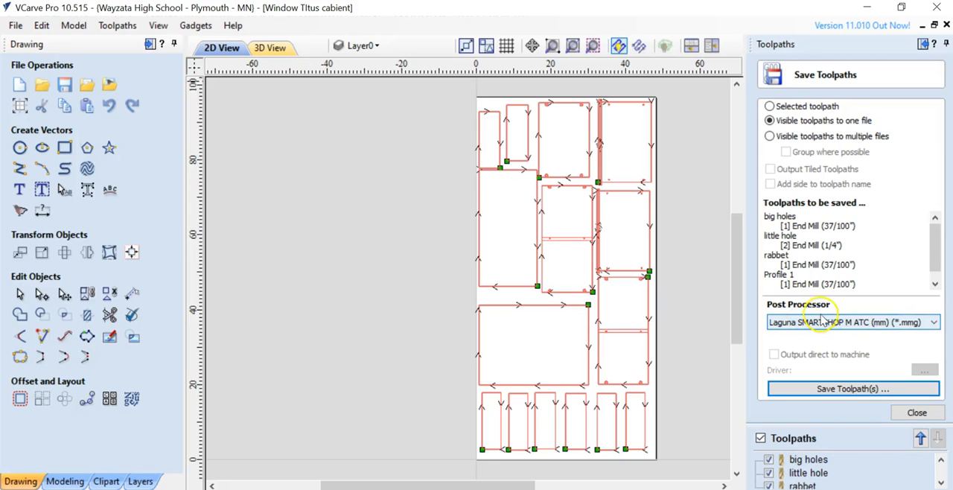
click(847, 391)
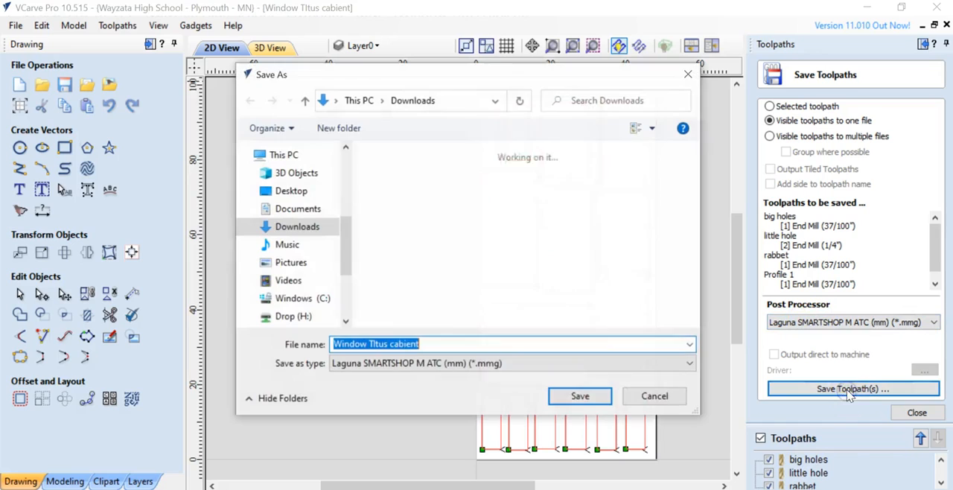
scroll(283, 255, down, 2)
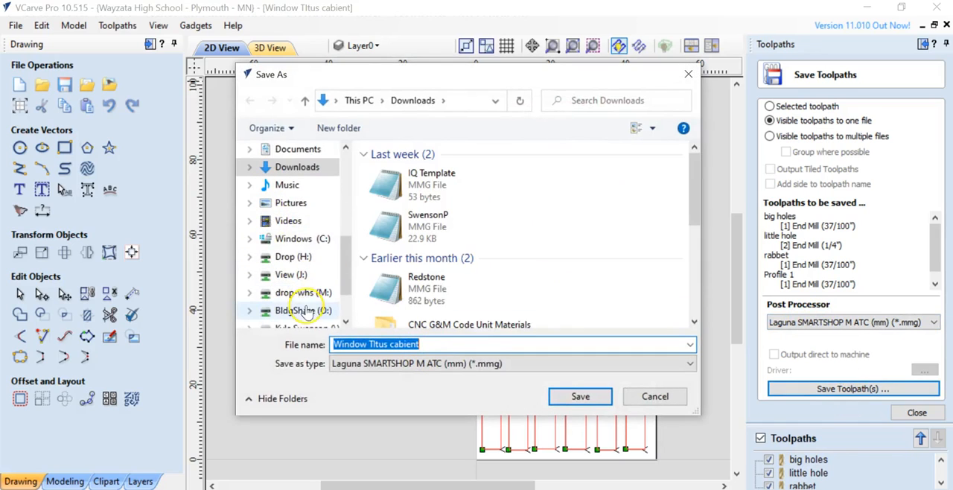
scroll(305, 310, down, 1)
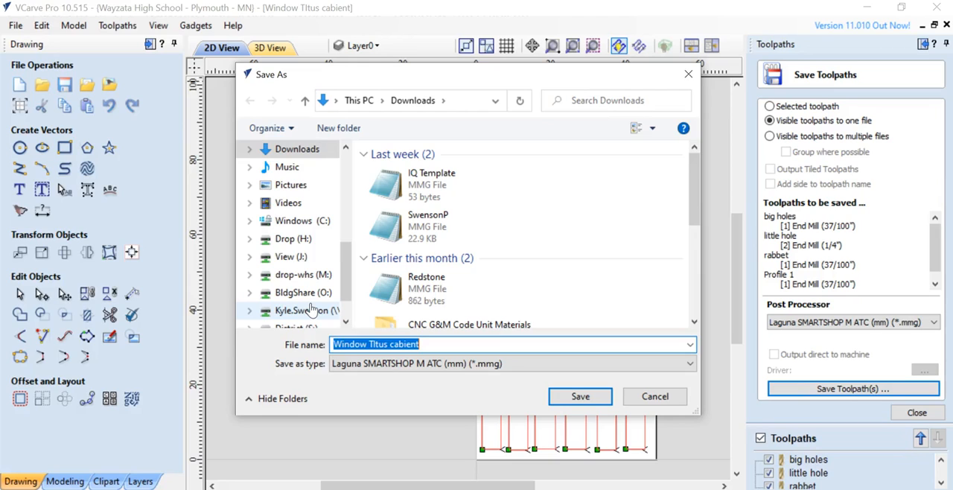
scroll(302, 242, up, 2)
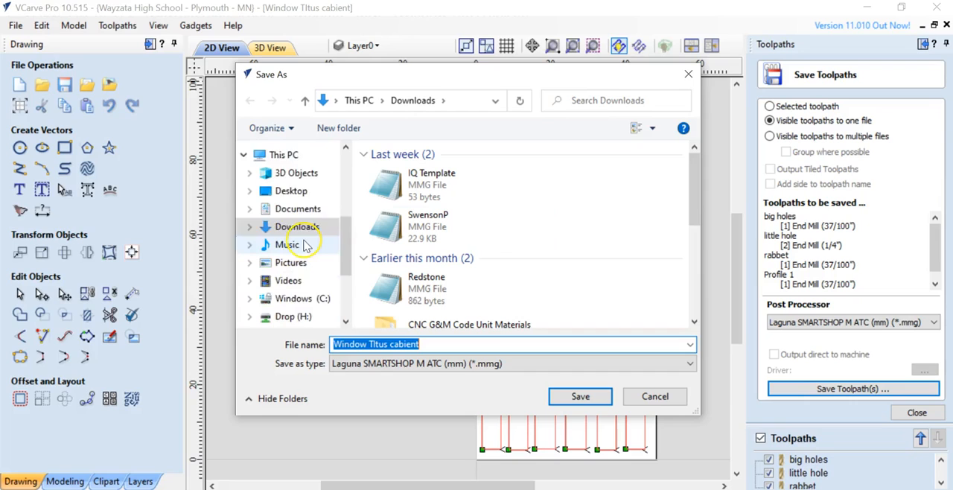
click(302, 268)
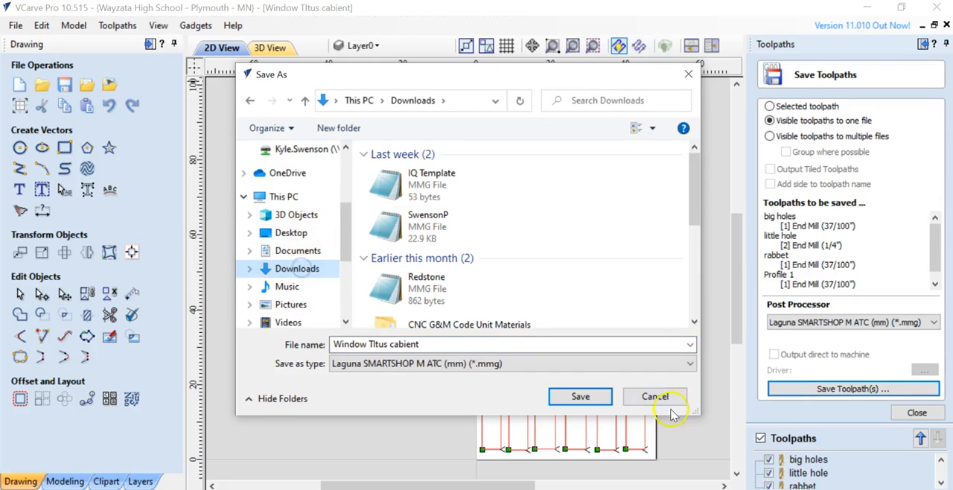
click(581, 397)
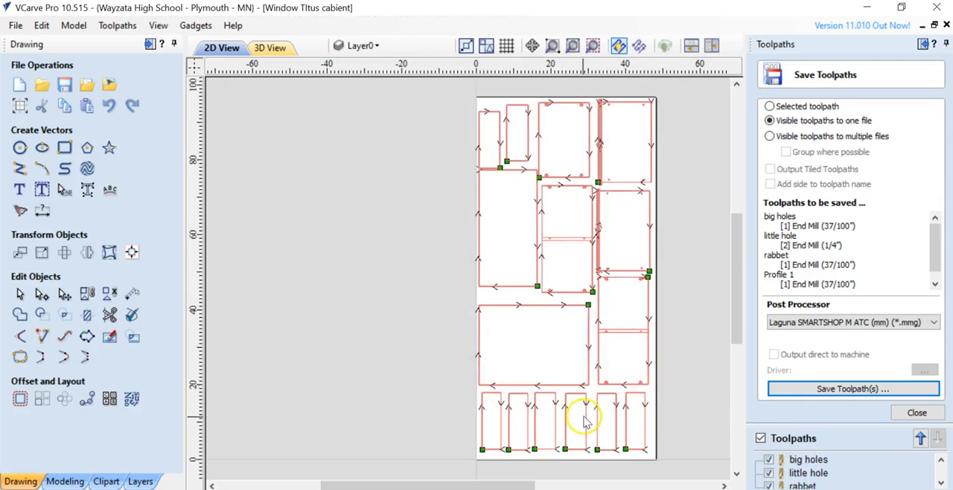
- Switch to File Explorer, open the saved Window TItus cabient MMG file in Notepad and examine its work offset, tool change and spindle speed lines
key(alt+Tab)
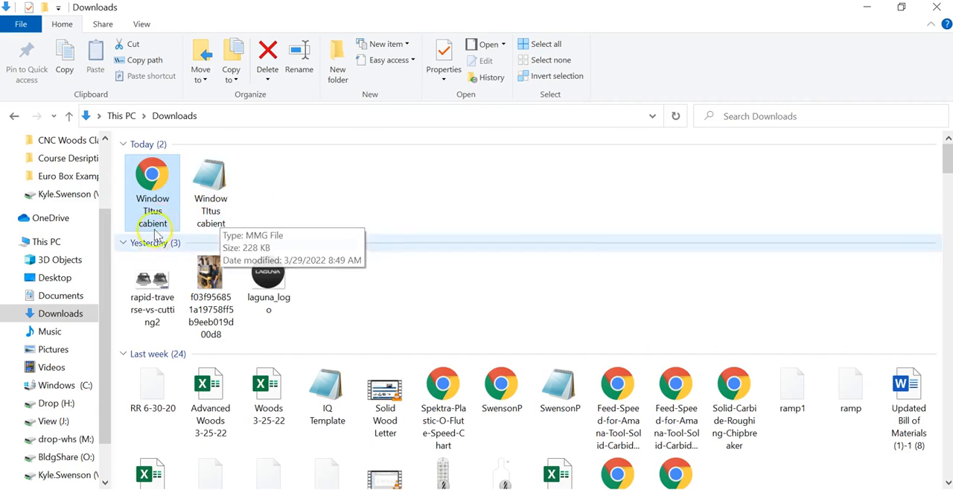
double_click(210, 213)
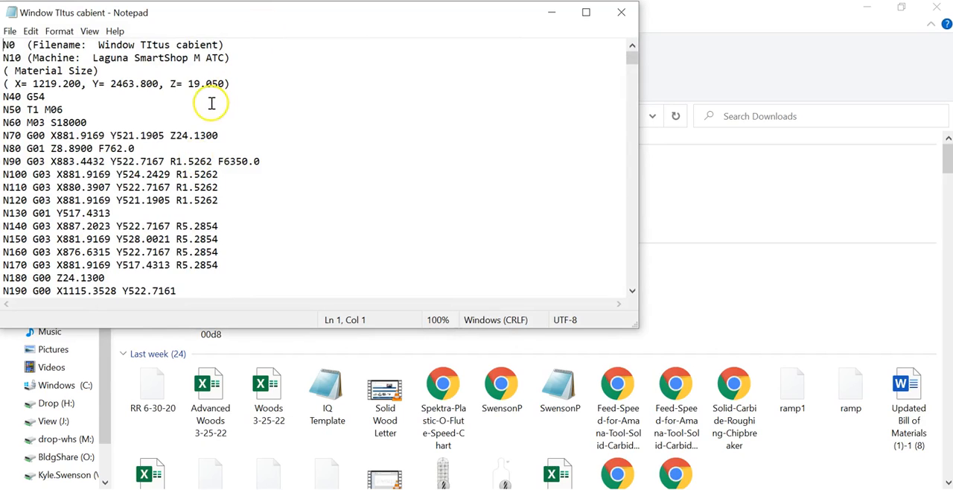
drag(26, 96, 64, 97)
click(64, 108)
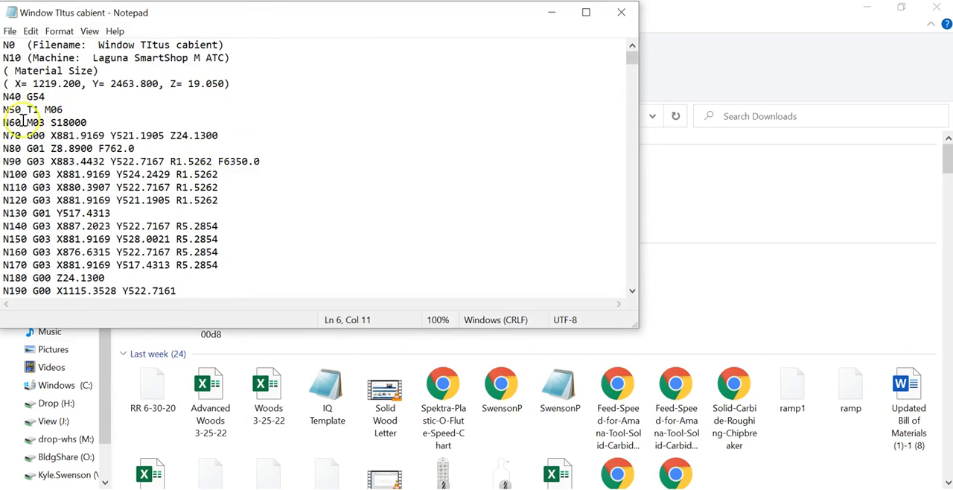
drag(7, 123, 88, 121)
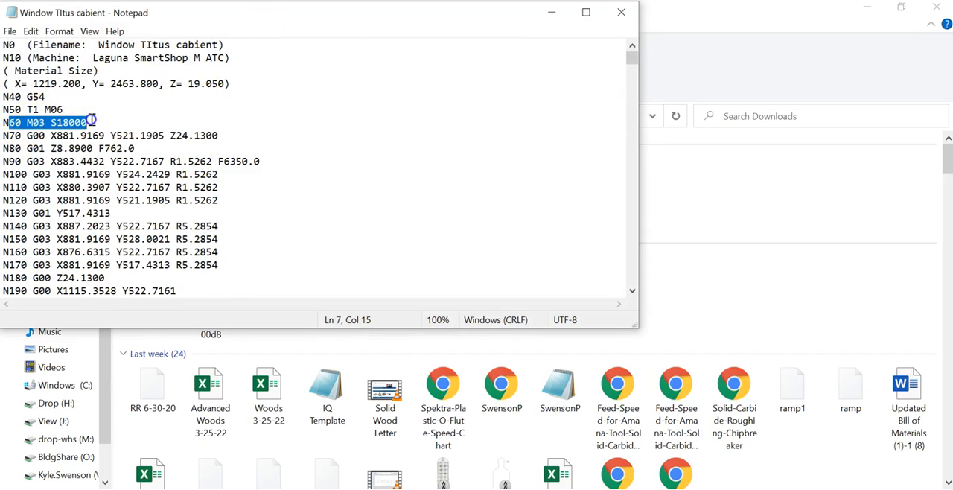
scroll(213, 123, down, 20)
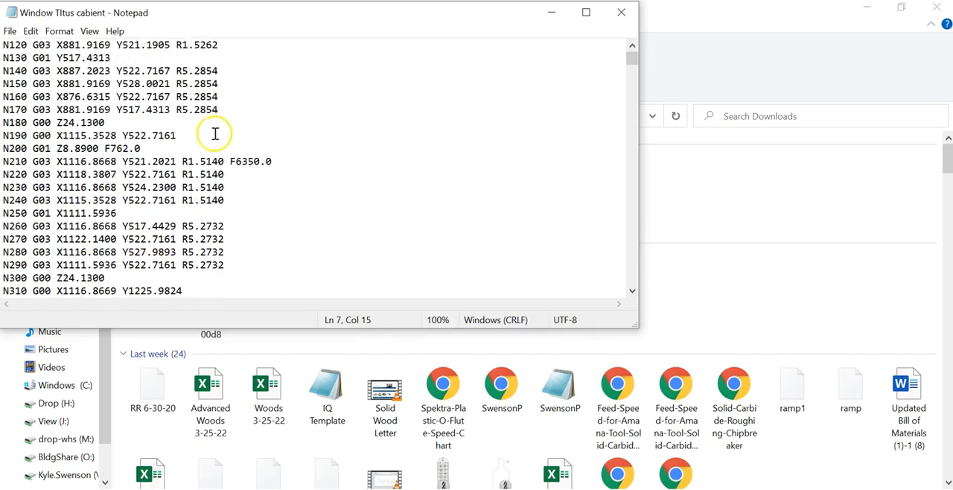
- Search the G-code downward from the first spindle speed line for "s" to step through the spindle speed commands
mouse_move(632, 60)
mouse_down()
mouse_move(619, 296)
mouse_move(634, 60)
mouse_up()
click(25, 32)
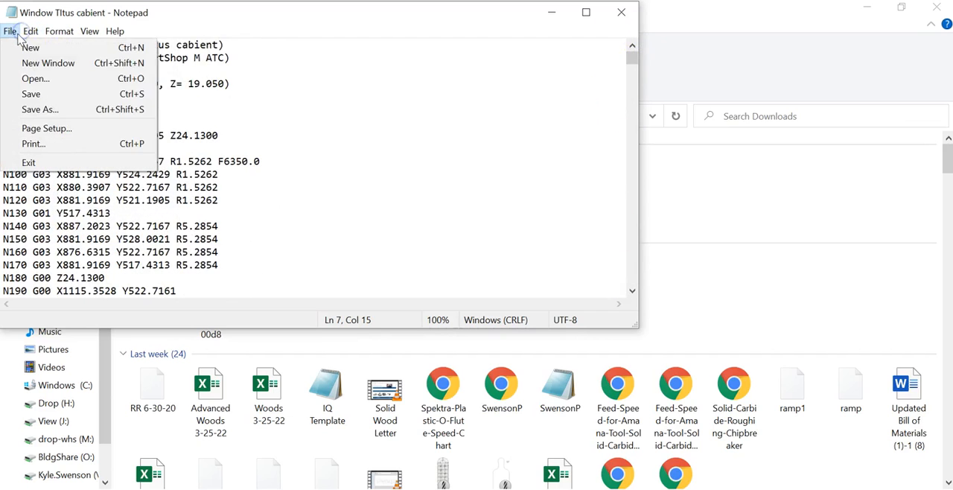
mouse_move(35, 34)
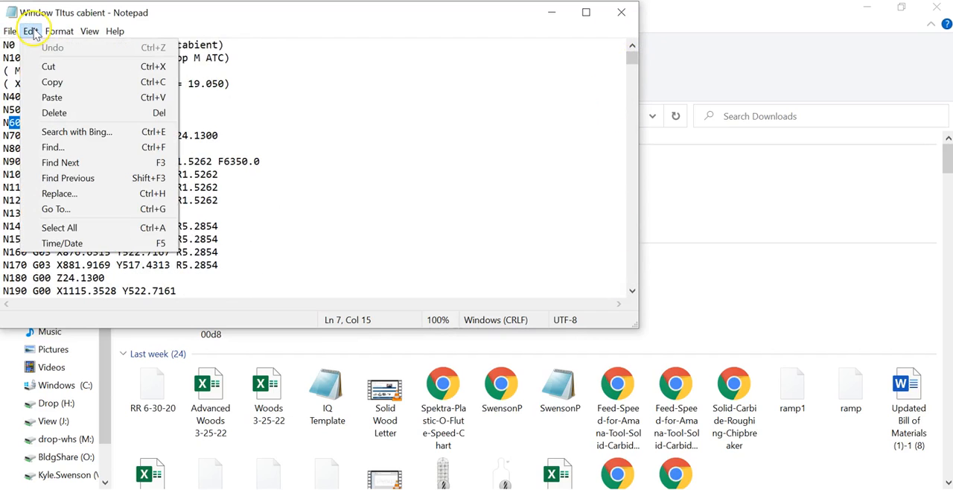
click(89, 147)
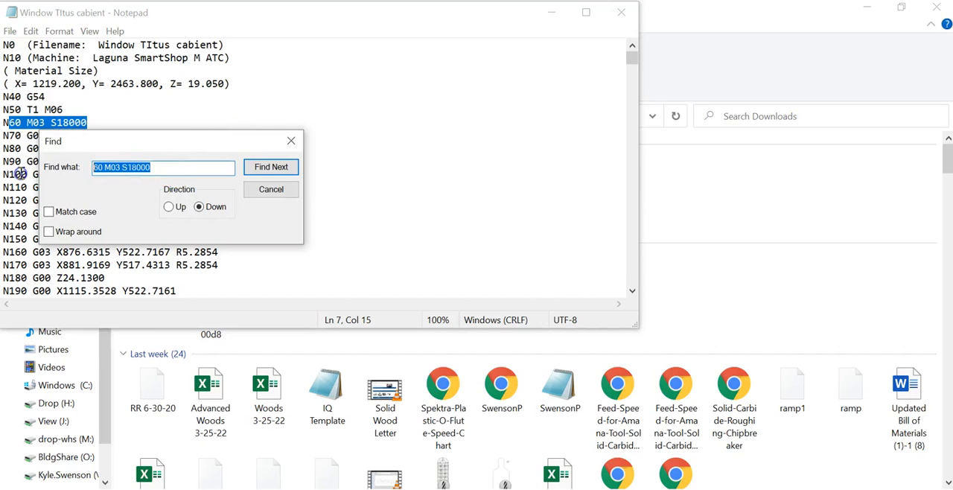
text(s)
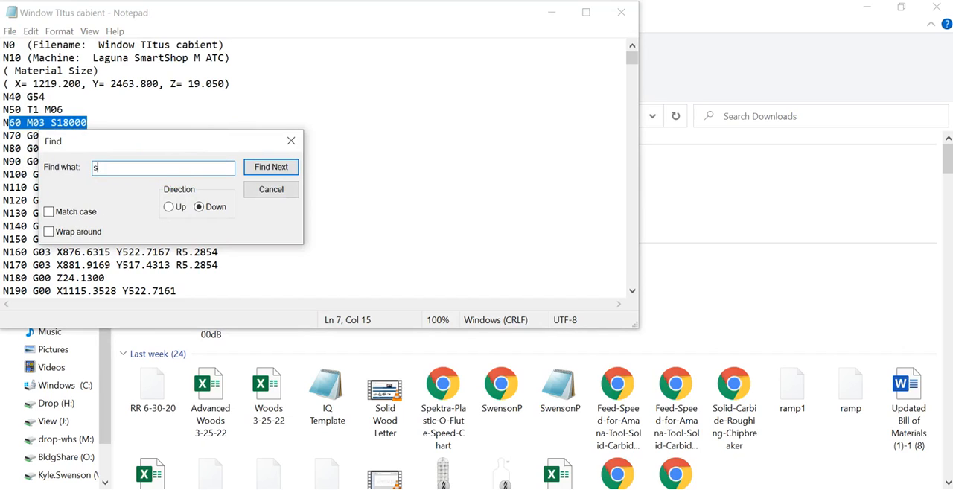
click(267, 165)
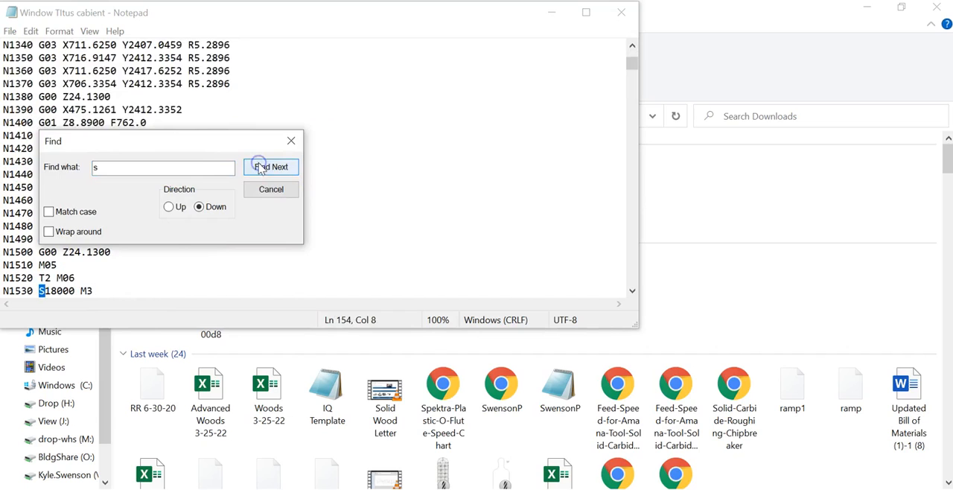
drag(201, 145, 406, 96)
click(486, 120)
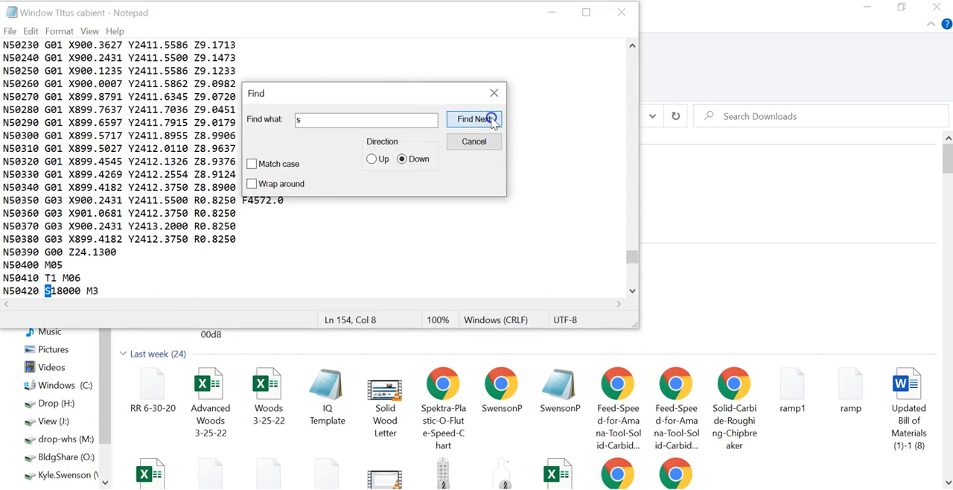
click(491, 120)
click(503, 315)
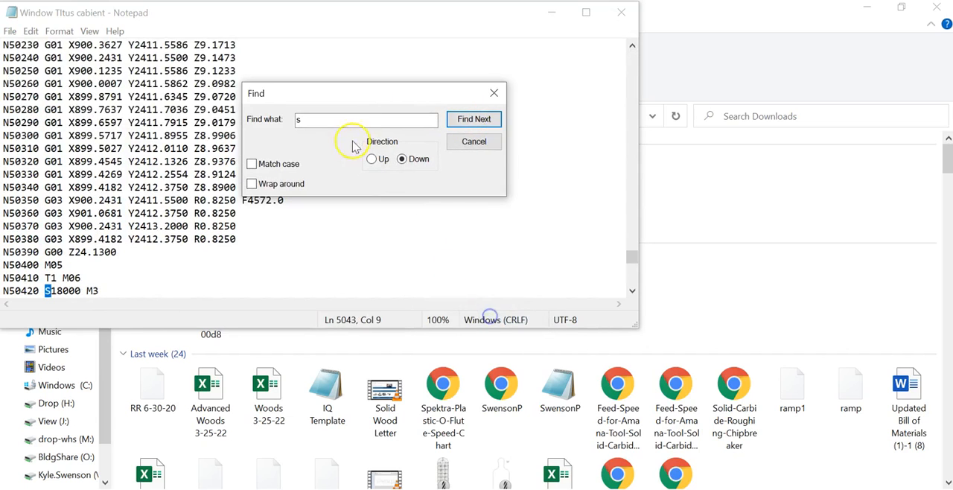
- Search the G-code downward for "T" to look for tool change commands
text(t)
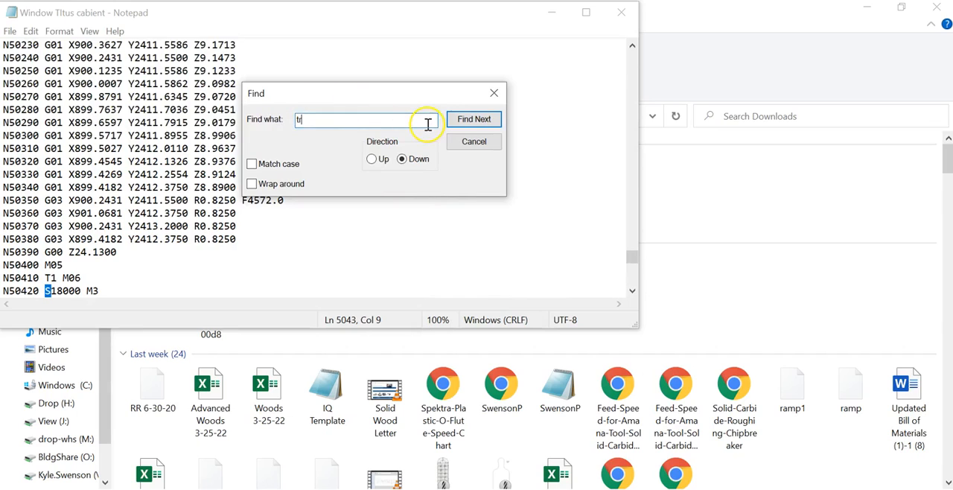
click(479, 120)
click(502, 314)
drag(320, 120, 277, 118)
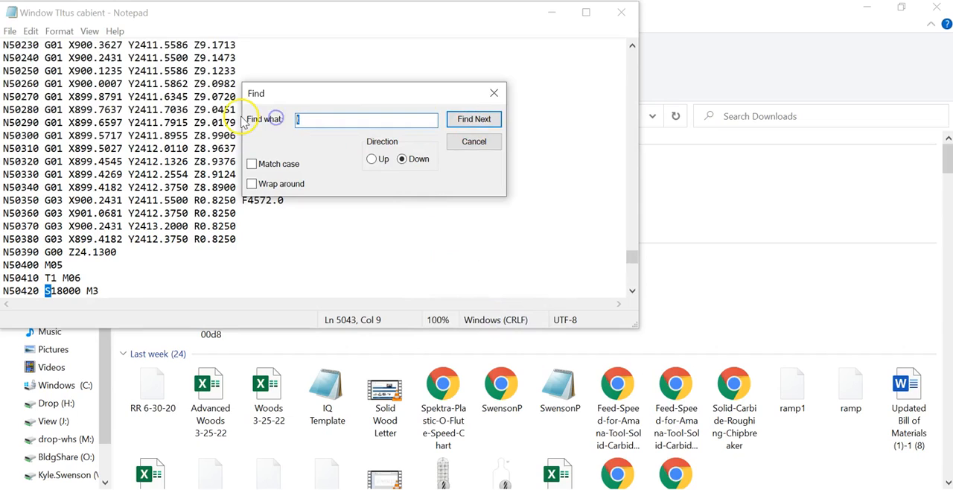
text(T)
click(479, 121)
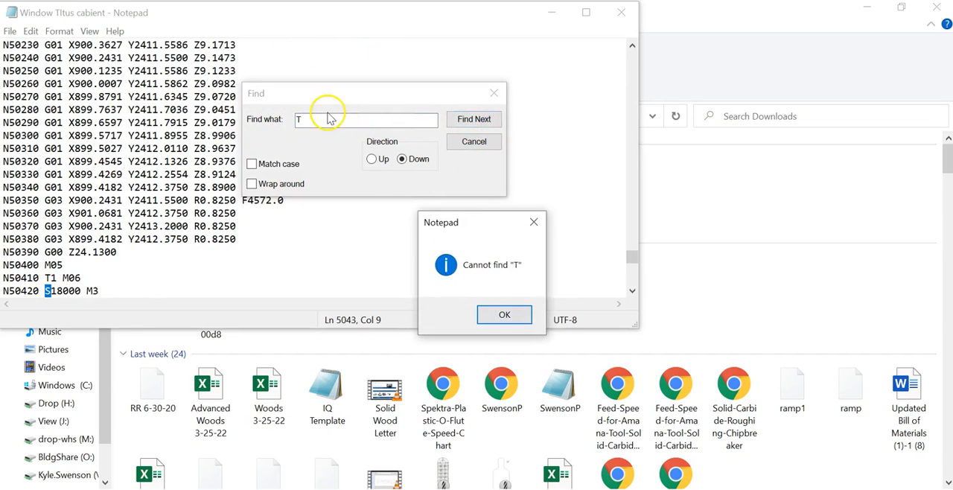
click(505, 315)
- Search downward for "T1" and look through the G-code lines around the last tool change
click(303, 123)
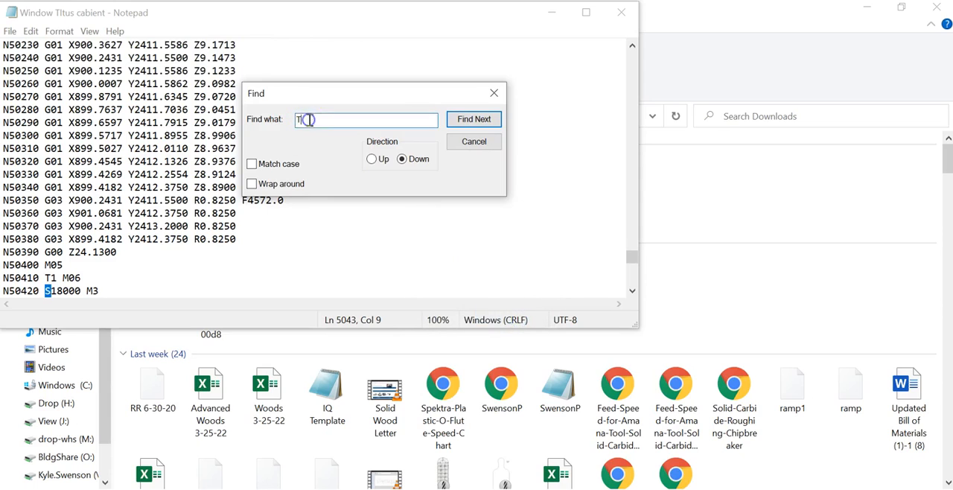
text(1)
click(469, 119)
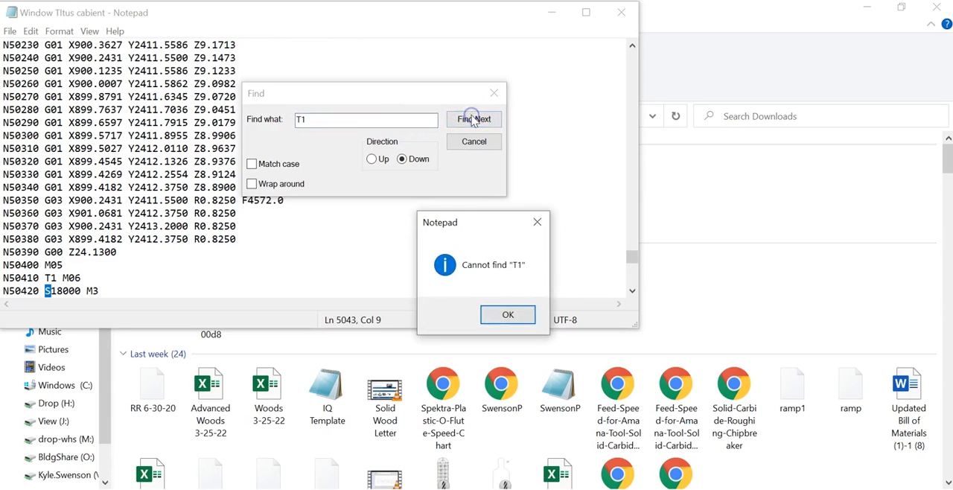
click(531, 314)
scroll(170, 74, up, 17)
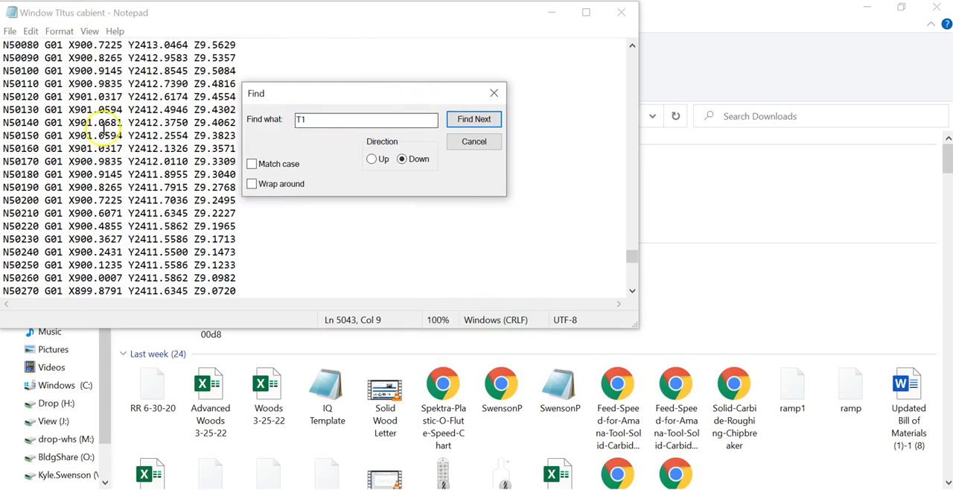
scroll(75, 105, up, 20)
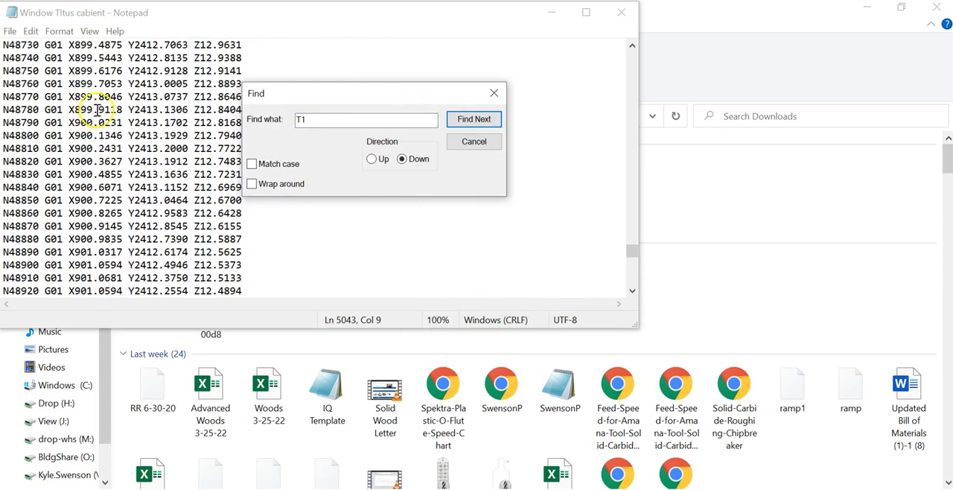
scroll(162, 190, down, 20)
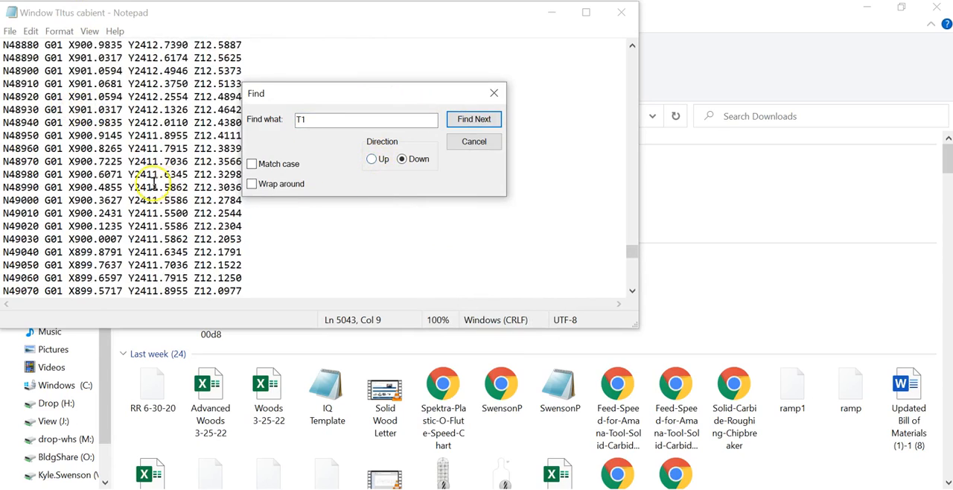
scroll(162, 212, down, 20)
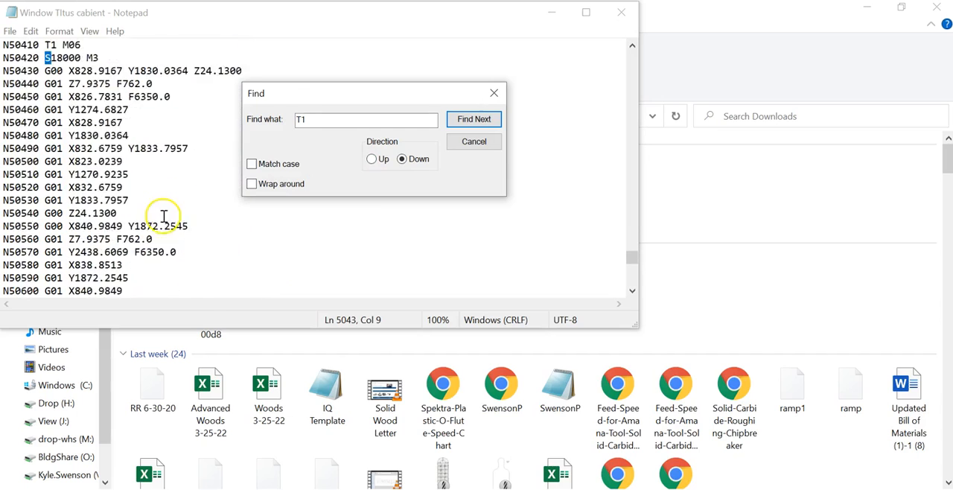
- Search the G-code upward for "T" to step back through the tool change commands to the file header
click(376, 159)
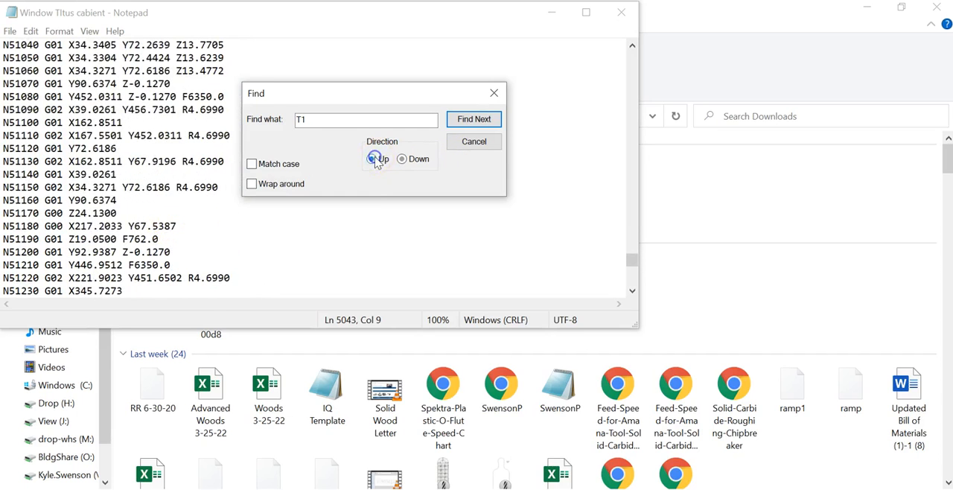
click(350, 122)
key(BackSpace)
click(473, 120)
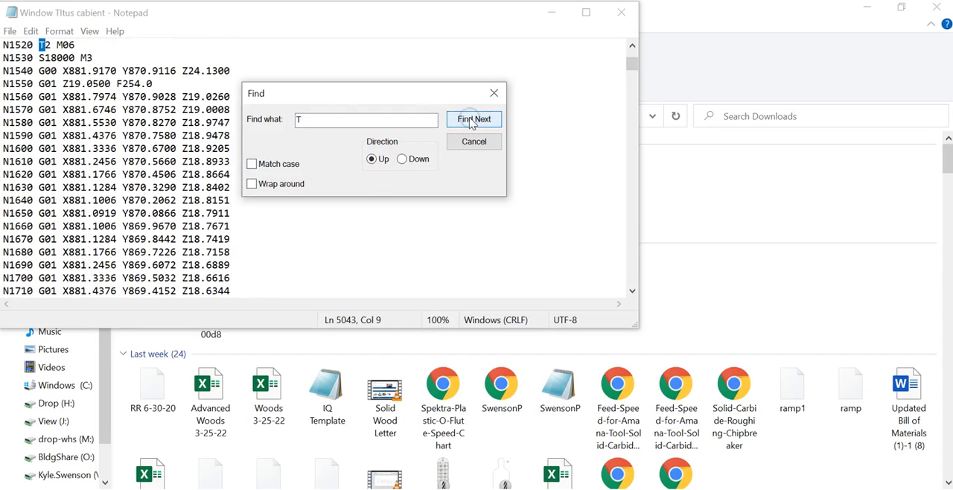
click(474, 120)
click(474, 120)
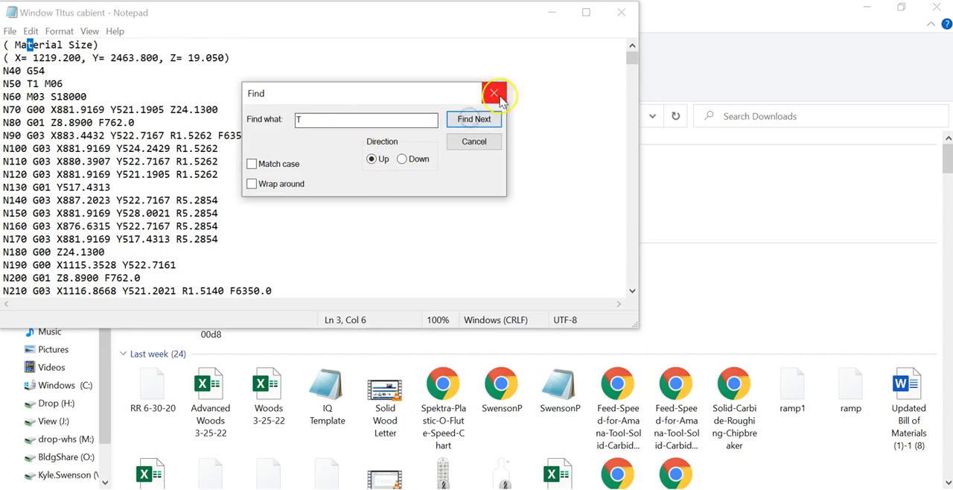
- Close the search and the G-code file, and switch to the exported Window TItus cabient PDF in Chrome
click(493, 93)
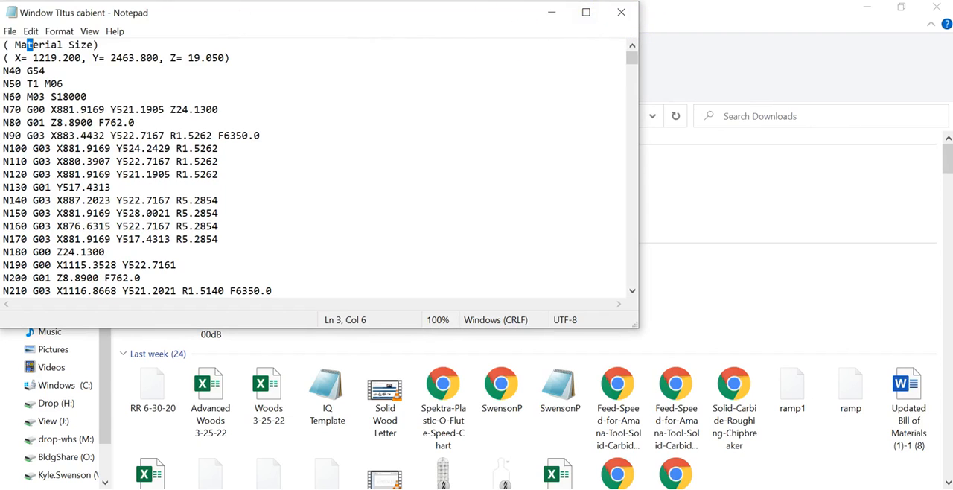
click(615, 19)
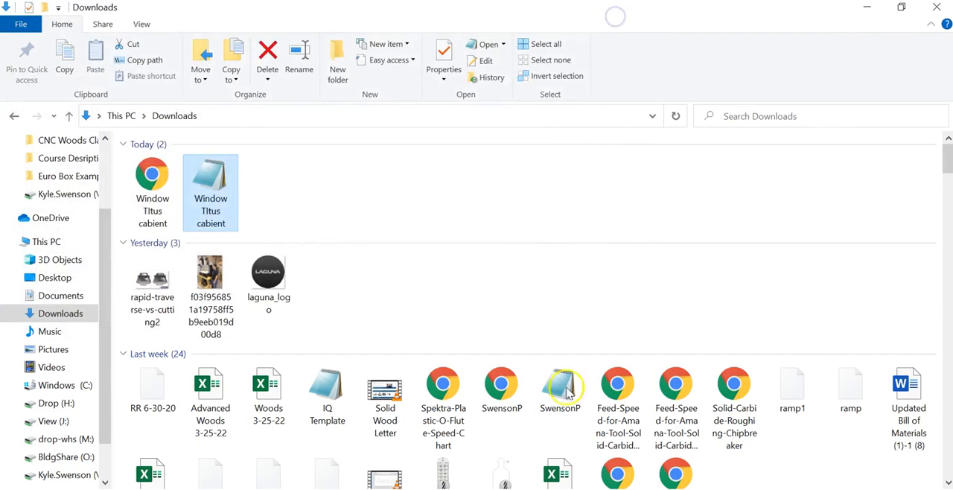
key(alt+Tab)
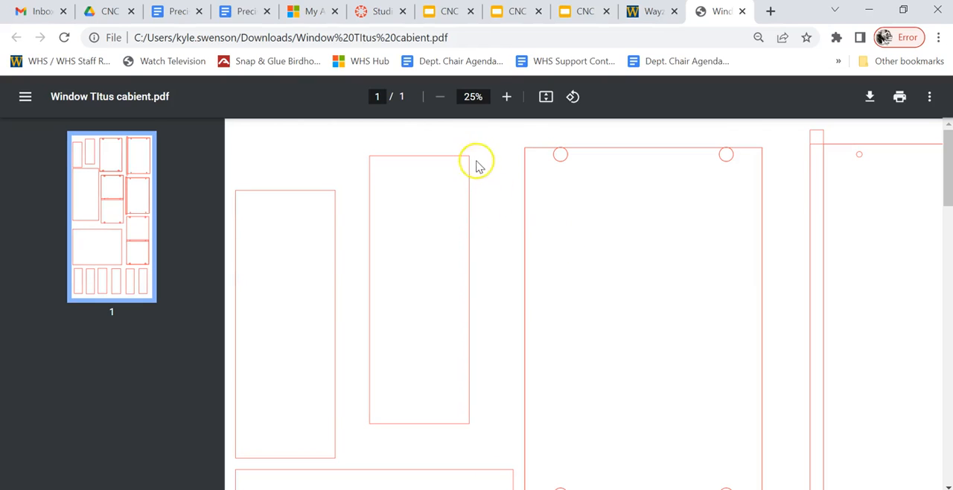